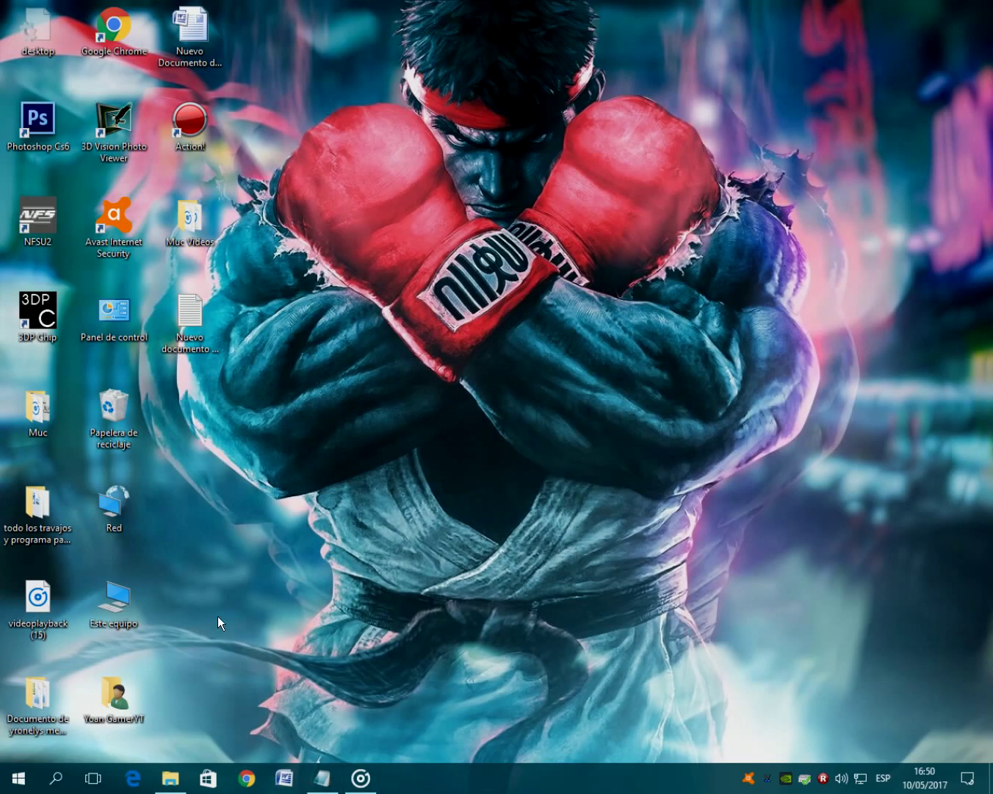
Step: Copy the BlueStacks download URL from the open text document and load it in Google Chrome
{"action": "left_click", "coordinate": [322, 777]}
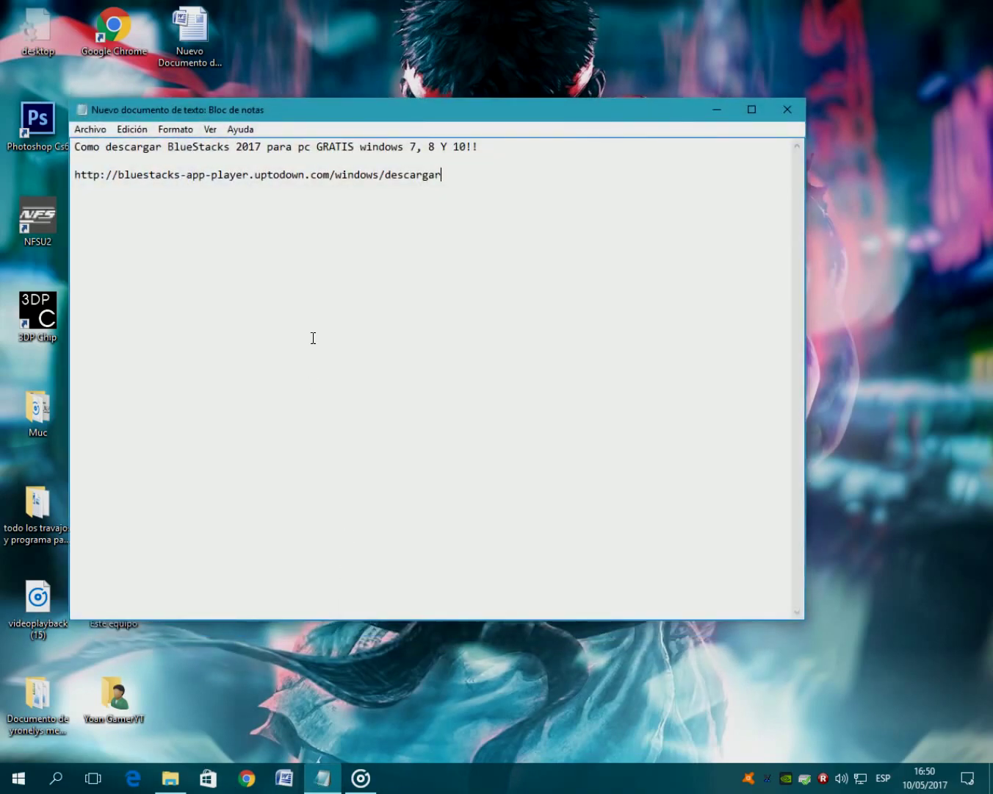
{"action": "left_click_drag", "start_coordinate": [442, 175], "coordinate": [73, 176]}
{"action": "key", "text": "ctrl+c"}
{"action": "double_click", "coordinate": [106, 38]}
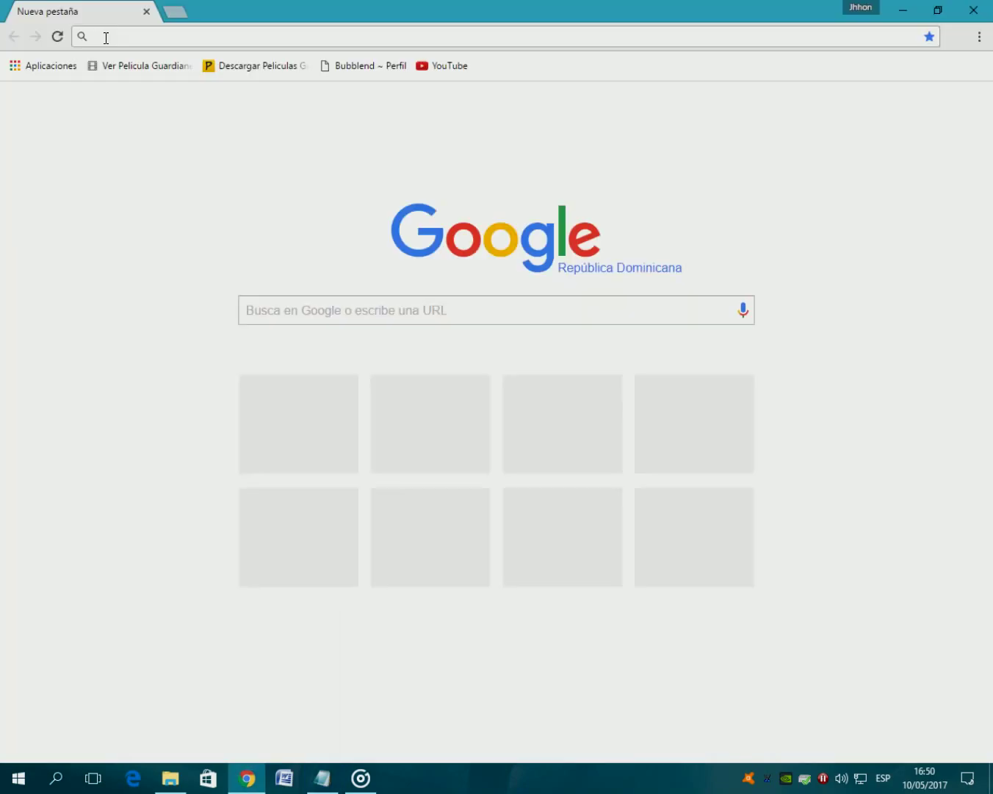
{"action": "key", "text": "ctrl+v"}
{"action": "key", "text": "Return"}
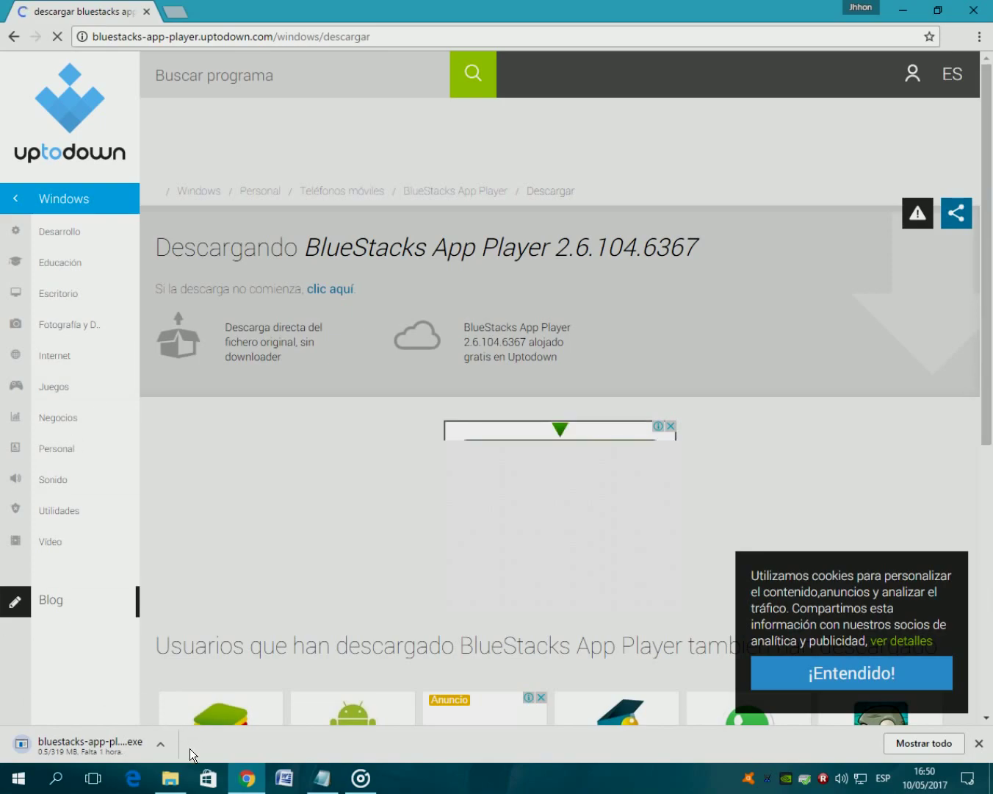
Step: Cancel the BlueStacks installer download and close Chrome
{"action": "left_click", "coordinate": [159, 743]}
{"action": "left_click", "coordinate": [197, 721]}
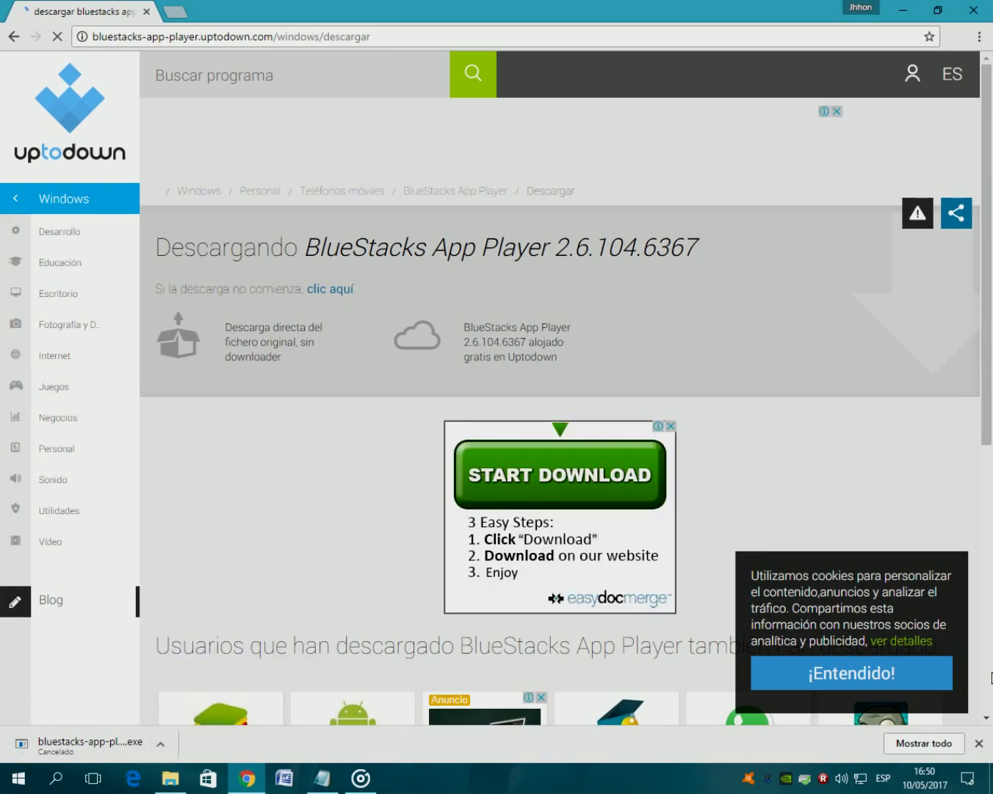
{"action": "left_click", "coordinate": [979, 743]}
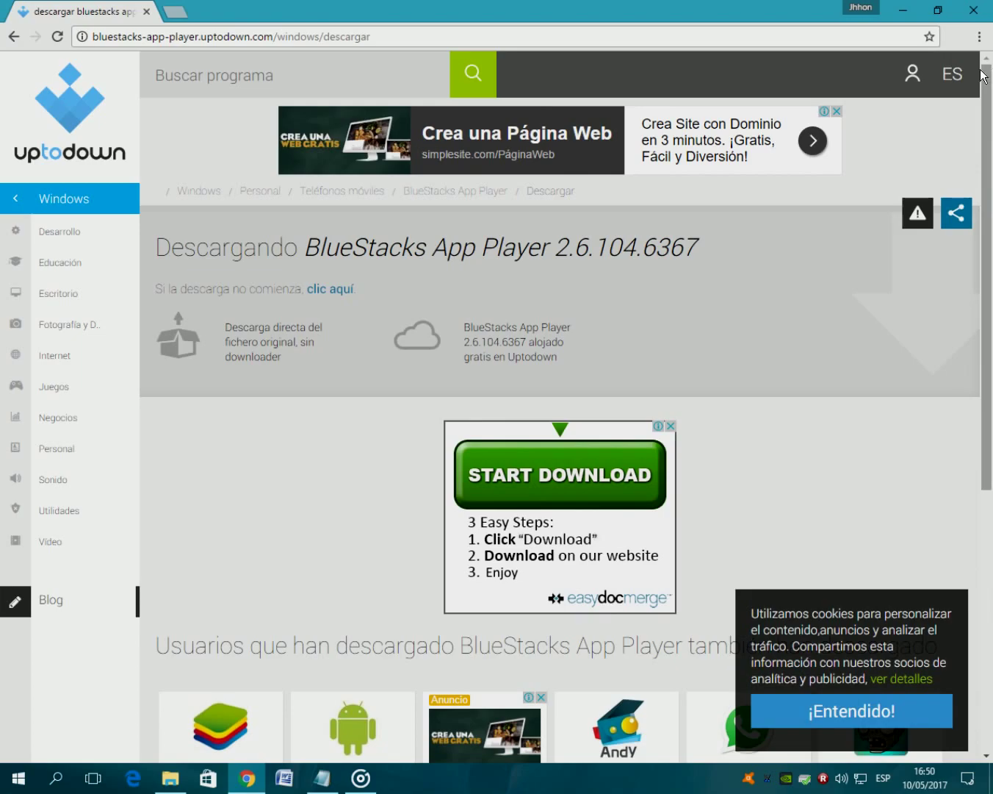
{"action": "left_click", "coordinate": [972, 11]}
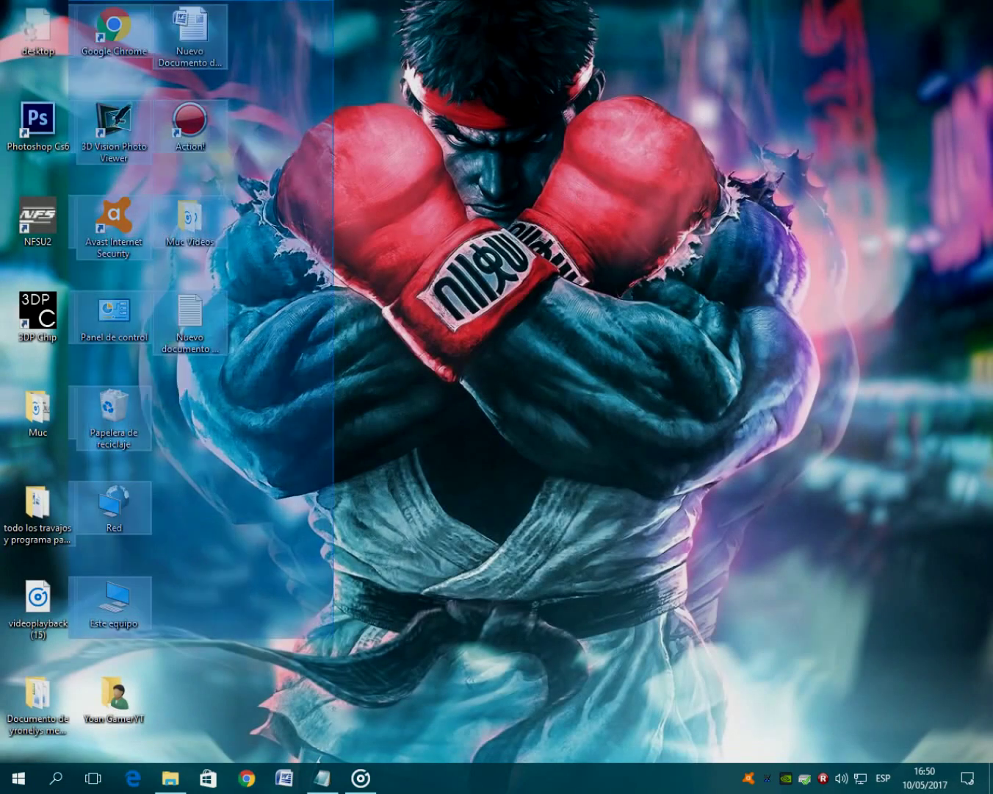
{"action": "left_click", "coordinate": [29, 777]}
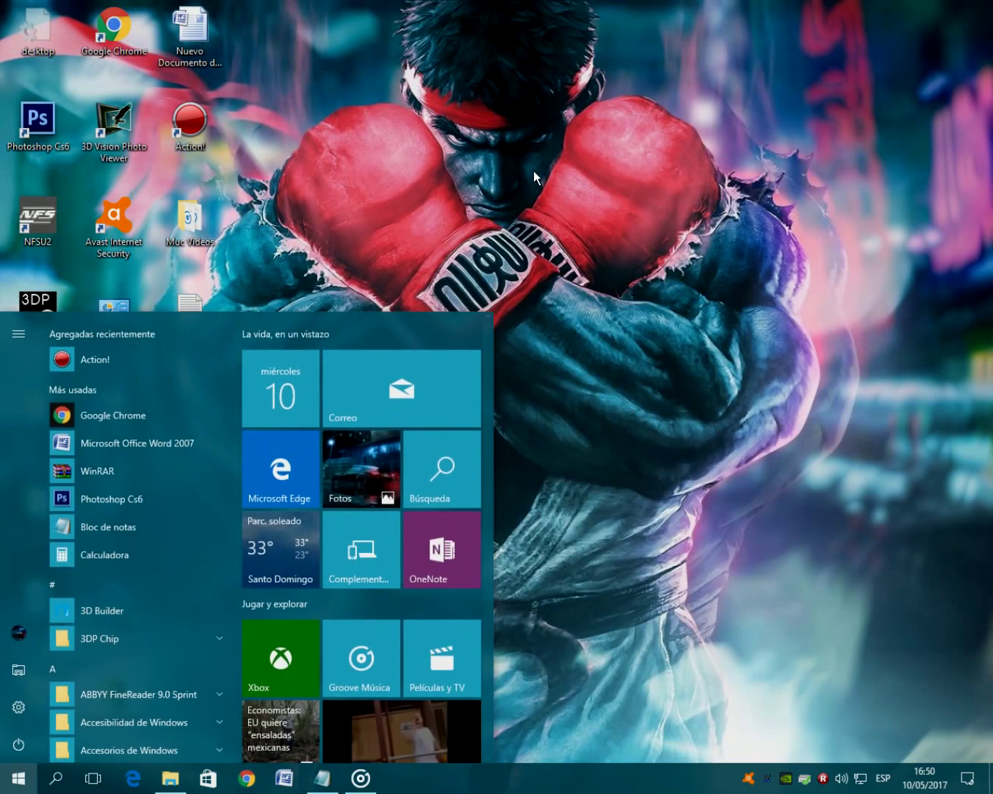
{"action": "left_click", "coordinate": [530, 178]}
Step: Open the Descargas folder from Este equipo and search it for "Blues"
{"action": "double_click", "coordinate": [101, 607]}
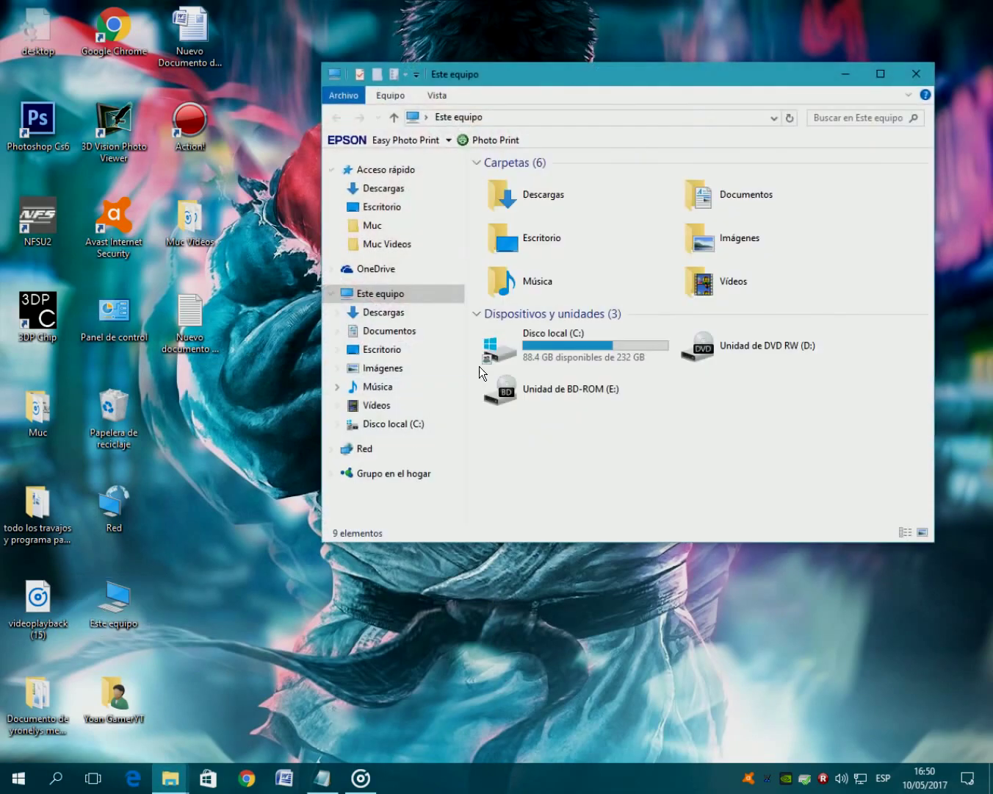
{"action": "double_click", "coordinate": [517, 198]}
{"action": "scroll", "coordinate": [526, 298], "scroll_direction": "down", "scroll_amount": 2}
{"action": "scroll", "coordinate": [514, 302], "scroll_direction": "up", "scroll_amount": 2}
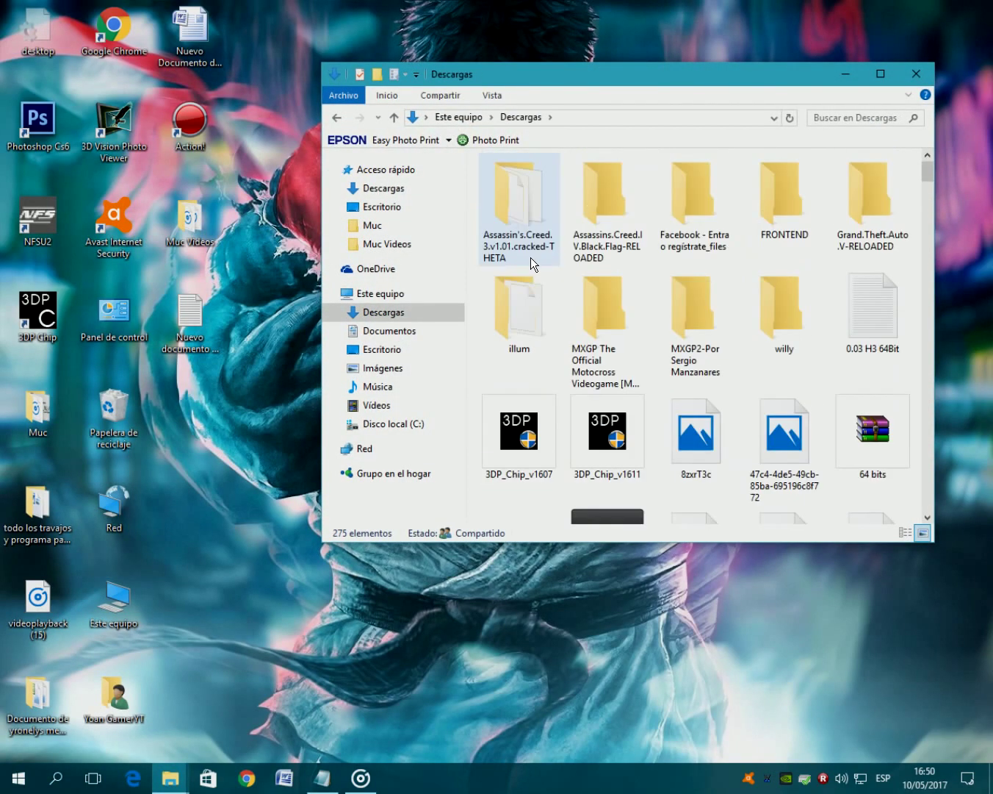
{"action": "left_click", "coordinate": [826, 121]}
{"action": "type", "text": "b"}
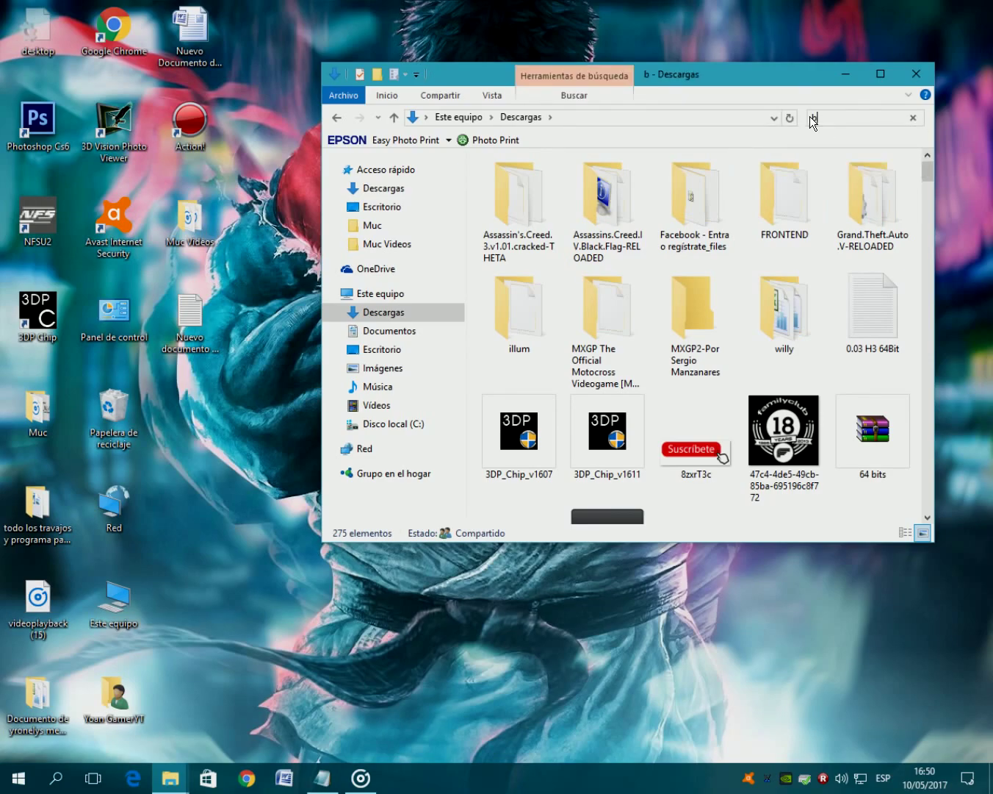
{"action": "type", "text": "li"}
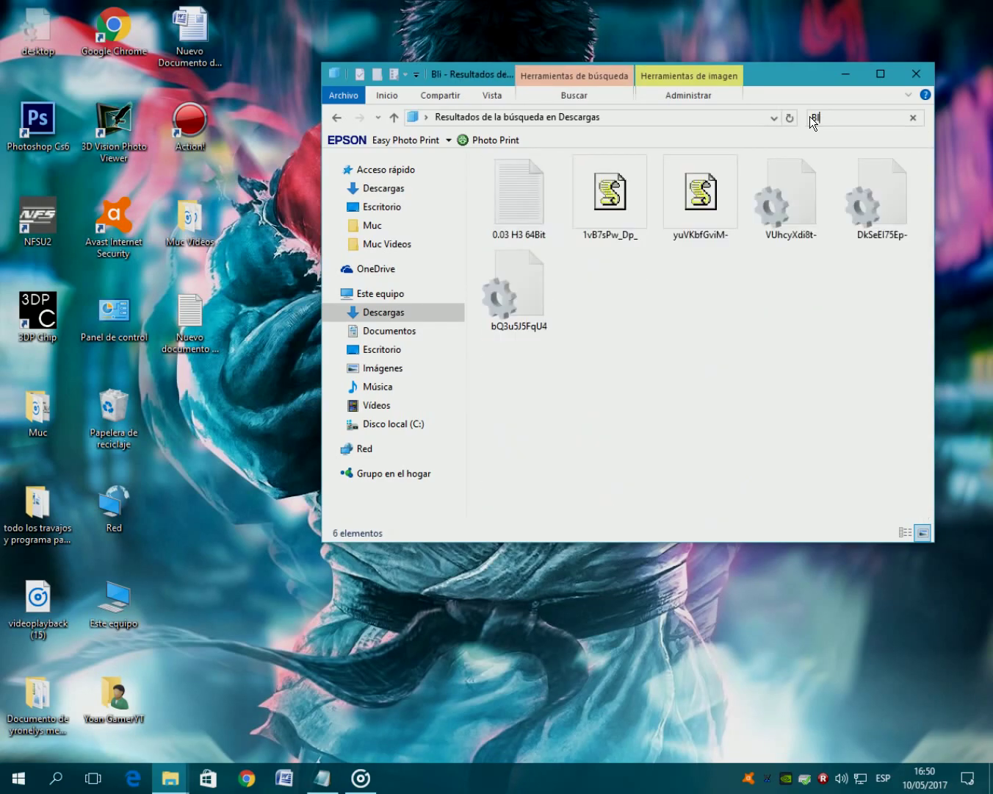
{"action": "key", "text": "BackSpace"}
{"action": "type", "text": "u"}
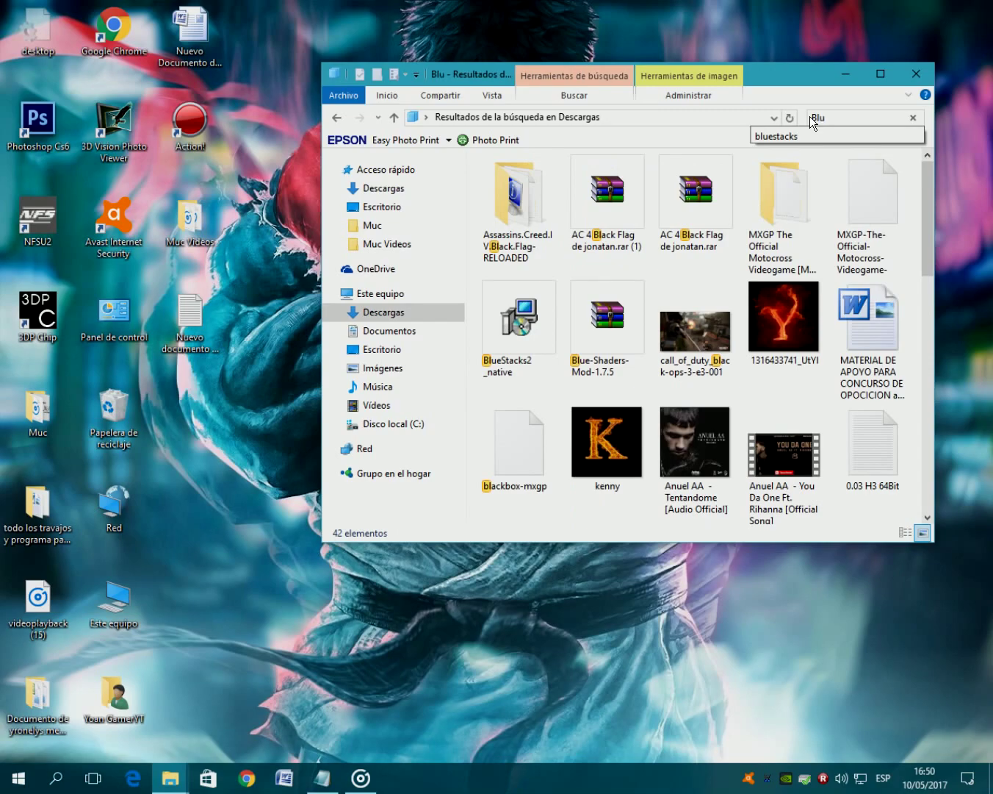
{"action": "type", "text": "es"}
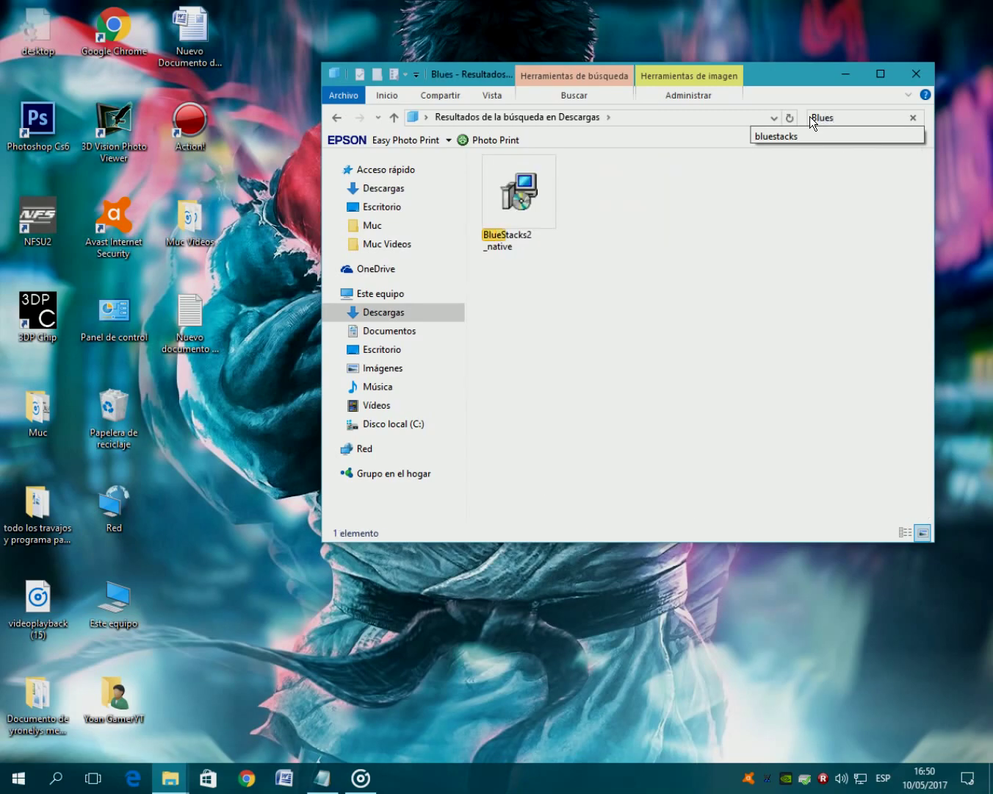
Step: Move the BlueStacks2_native installer to the desktop and close the Descargas search window
{"action": "left_click", "coordinate": [570, 273]}
{"action": "left_click_drag", "start_coordinate": [649, 218], "coordinate": [252, 453]}
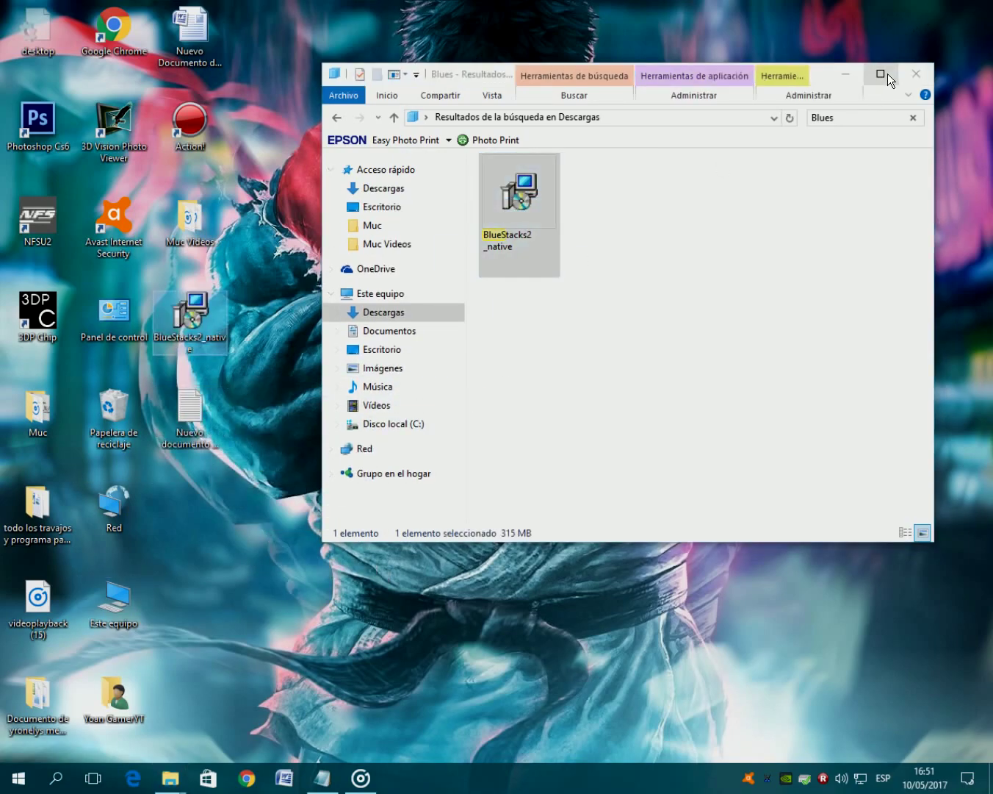
{"action": "left_click", "coordinate": [917, 74]}
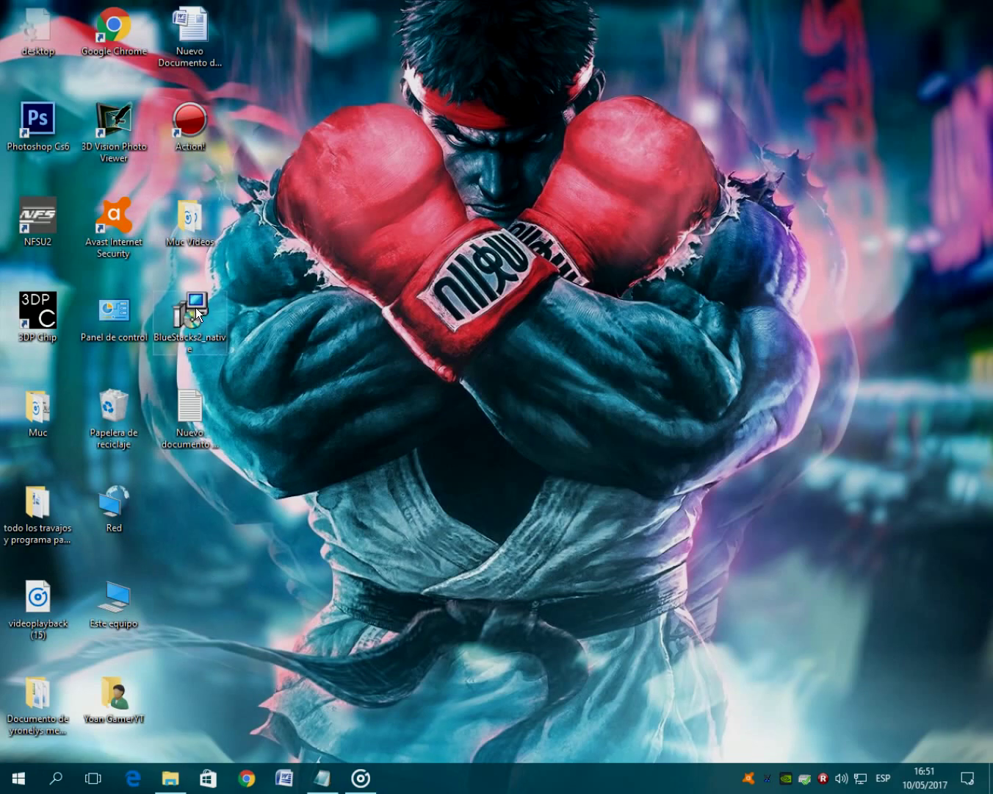
Step: Run the BlueStacks2_native installer with permission to change the device, accept the license terms and keep C:\ProgramData as the data location
{"action": "double_click", "coordinate": [193, 309]}
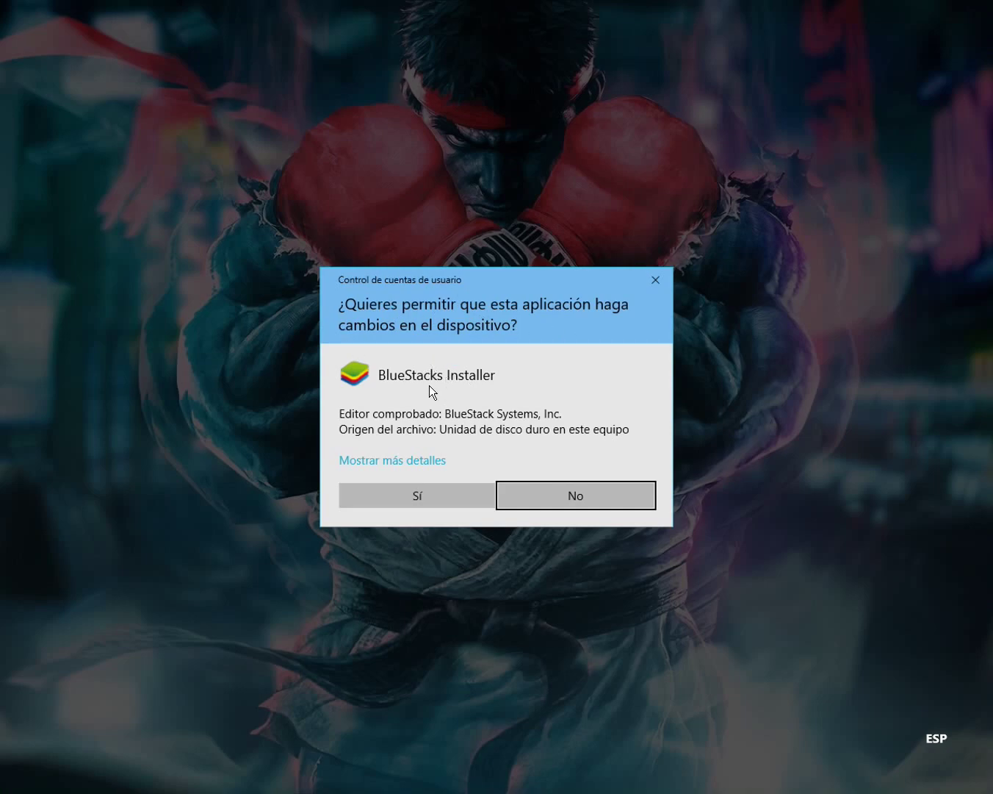
{"action": "left_click", "coordinate": [410, 504]}
{"action": "left_click", "coordinate": [401, 490]}
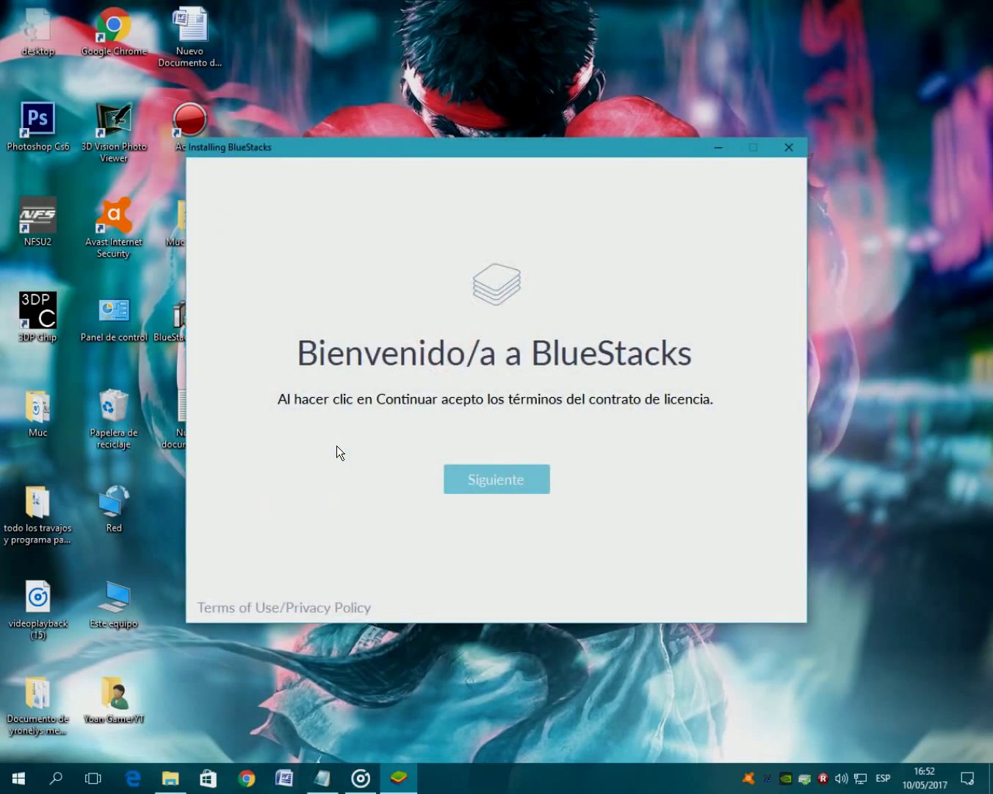
{"action": "left_click", "coordinate": [486, 488]}
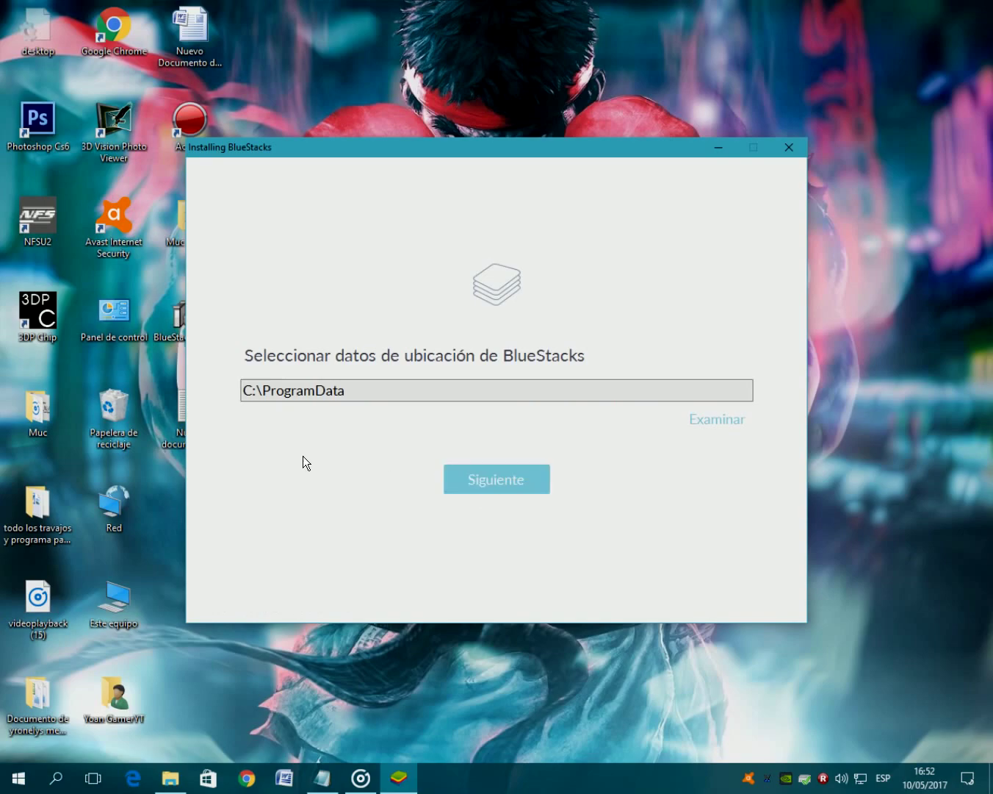
{"action": "left_click", "coordinate": [491, 485]}
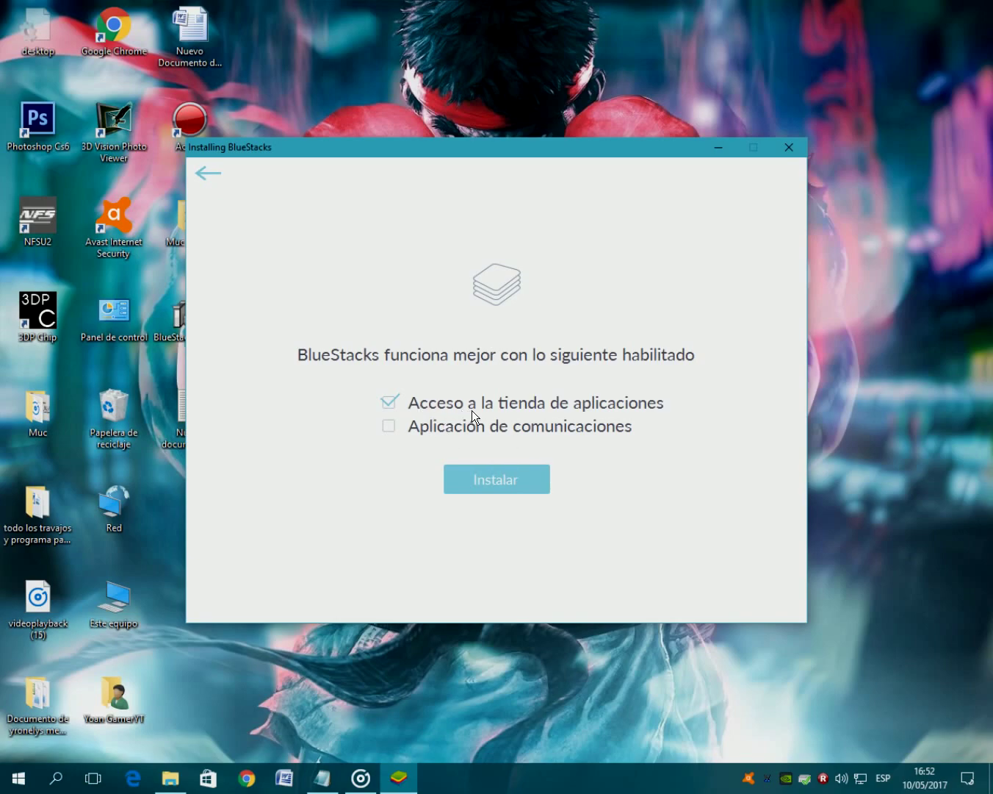
Step: Set the app store access and communications application options, and start the BlueStacks installation
{"action": "left_click", "coordinate": [389, 403]}
{"action": "left_click", "coordinate": [389, 426]}
{"action": "left_click", "coordinate": [388, 402]}
{"action": "left_click", "coordinate": [389, 427]}
{"action": "left_click", "coordinate": [388, 403]}
{"action": "left_click", "coordinate": [486, 496]}
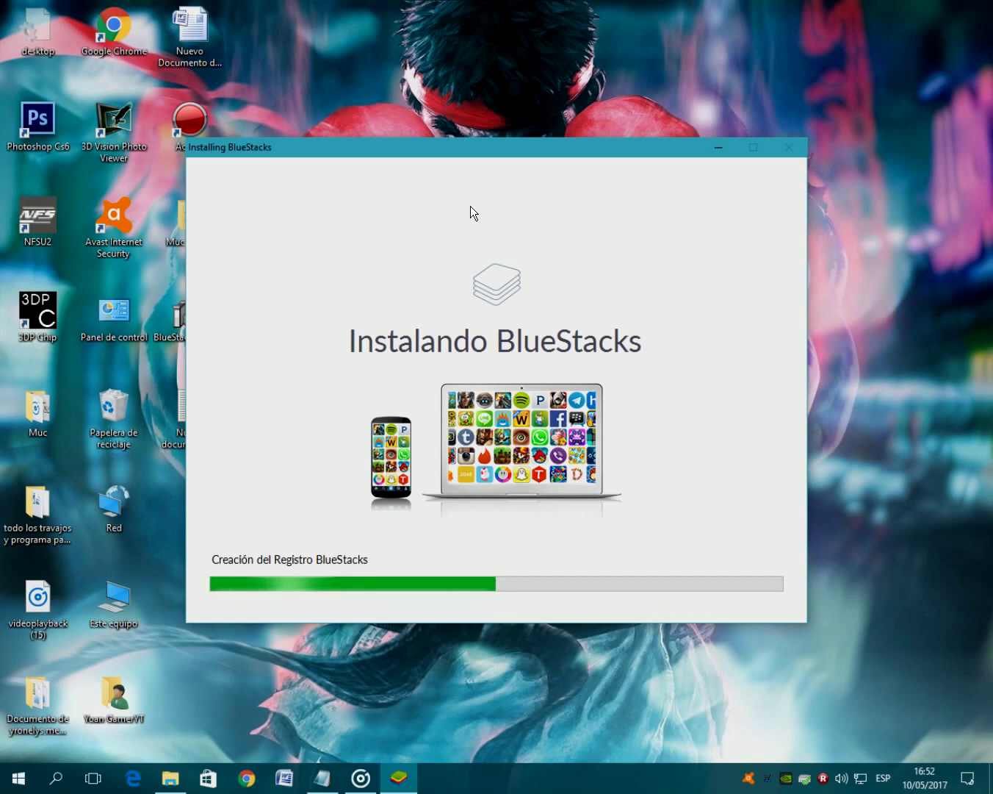
Step: Finish the installation with BlueStacks set to launch, close the BlueStacks TV pane and reposition the player window
{"action": "left_click_drag", "start_coordinate": [515, 147], "coordinate": [565, 146]}
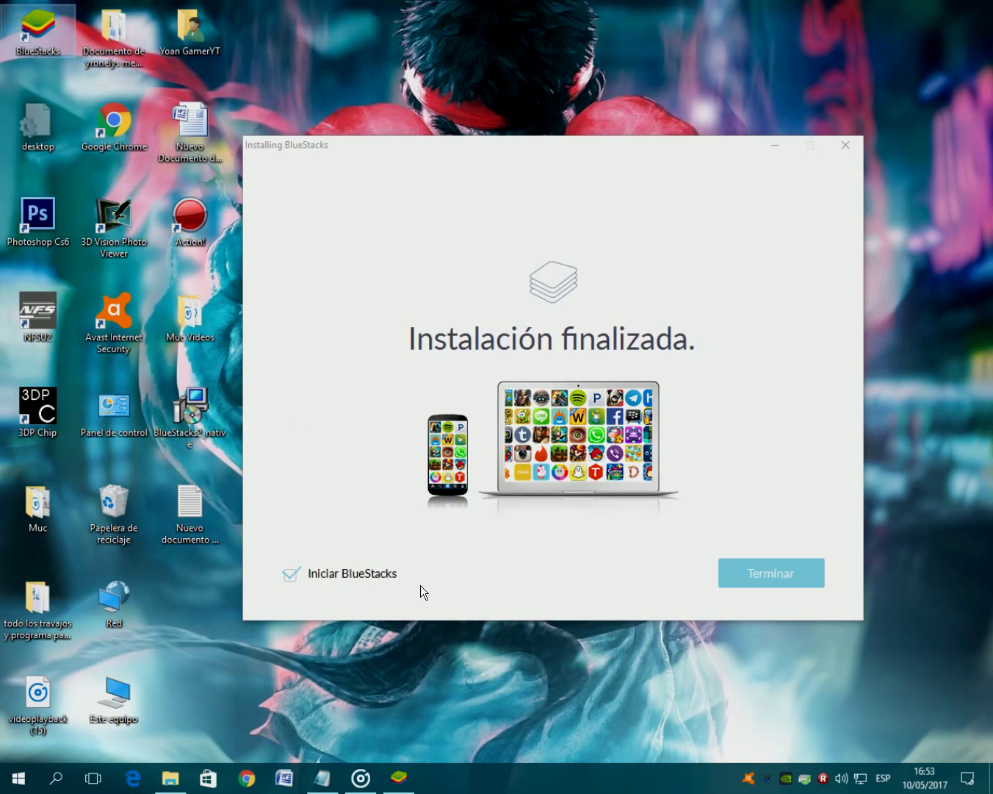
{"action": "left_click", "coordinate": [735, 573]}
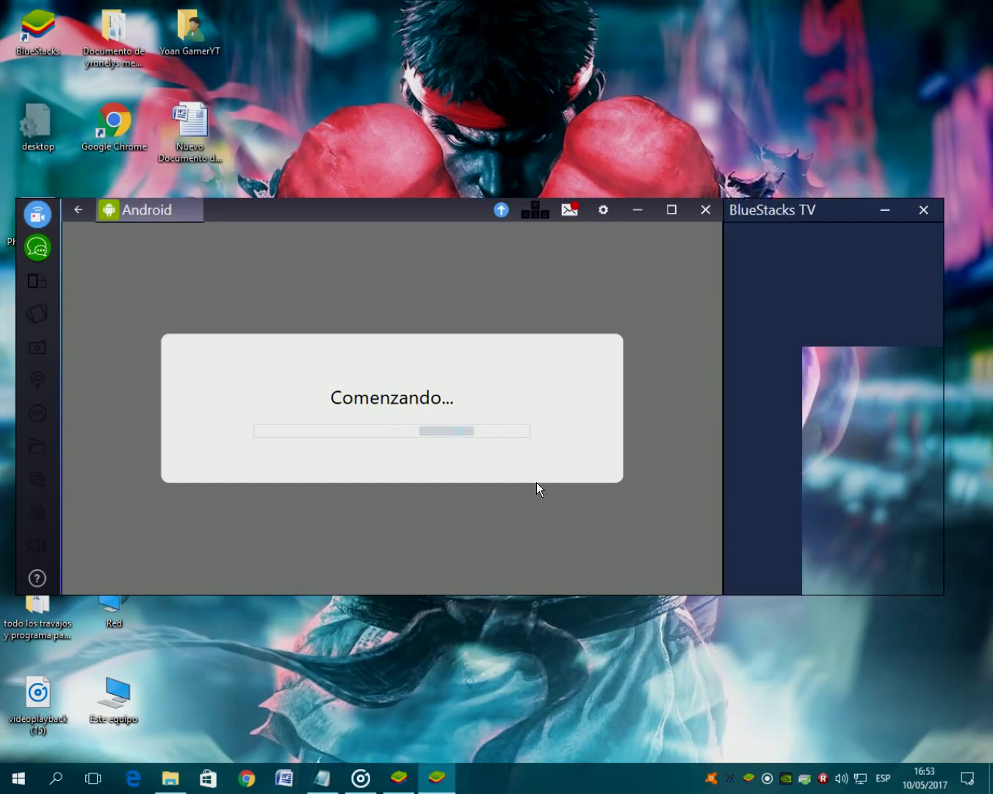
{"action": "left_click", "coordinate": [922, 209]}
{"action": "left_click_drag", "start_coordinate": [417, 204], "coordinate": [560, 107]}
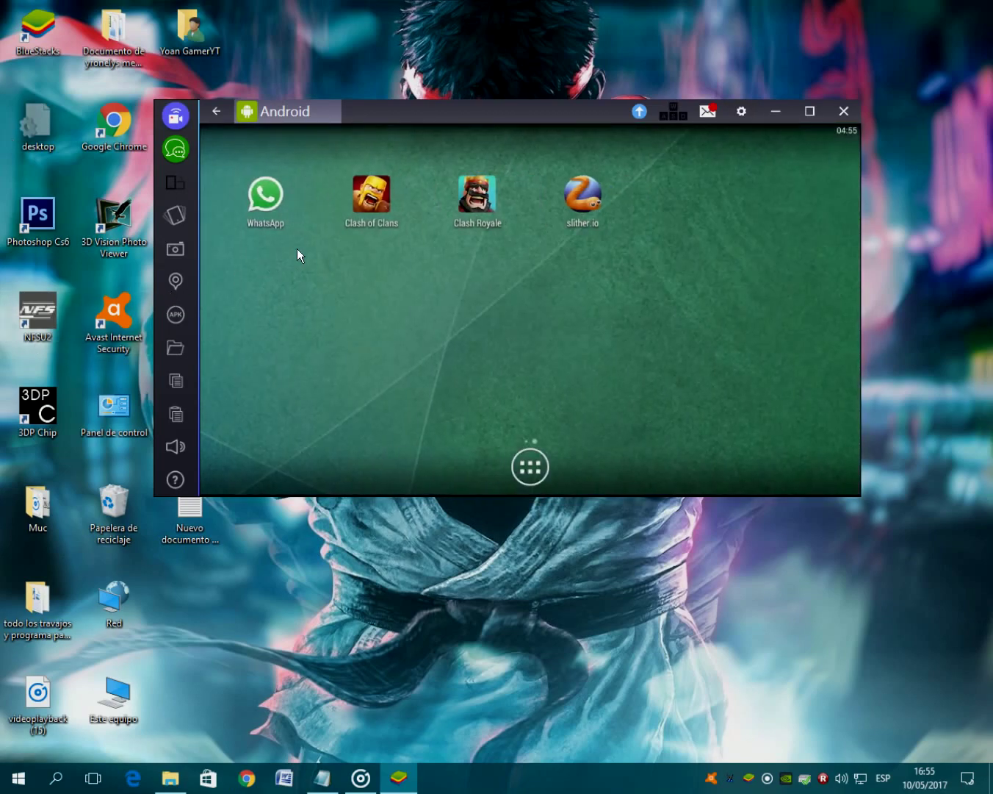
Step: Look through the Android home screens and dismiss the VT-x / AMD-V hardware acceleration notice
{"action": "left_click_drag", "start_coordinate": [419, 292], "coordinate": [742, 266]}
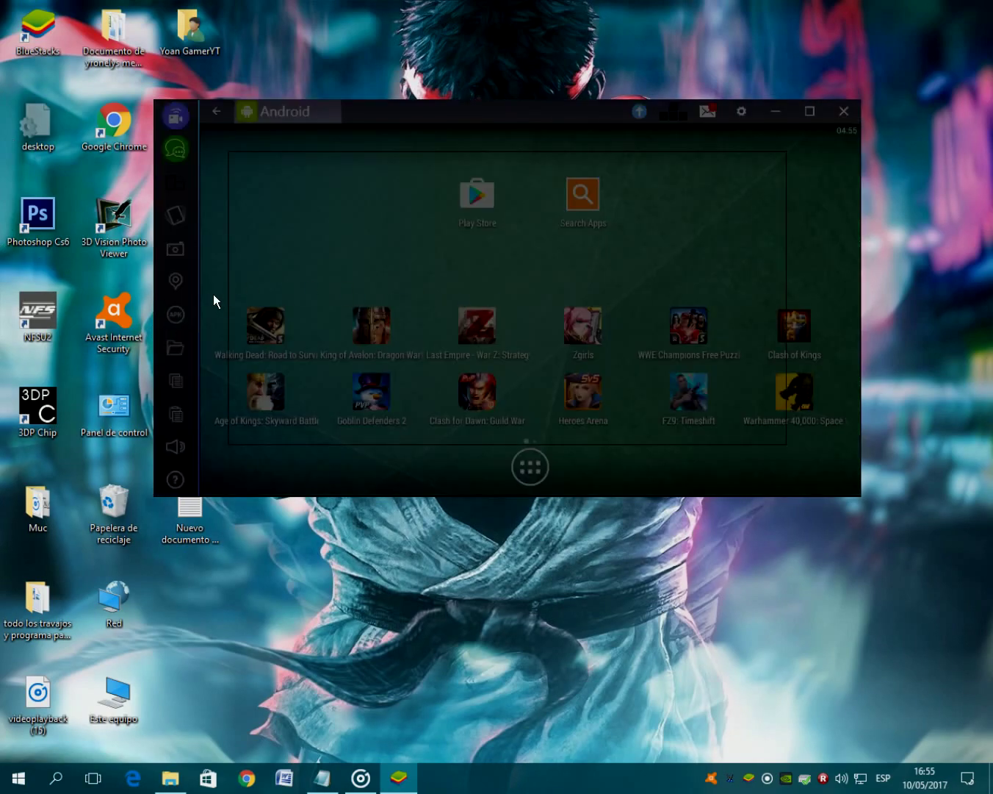
{"action": "left_click", "coordinate": [502, 430]}
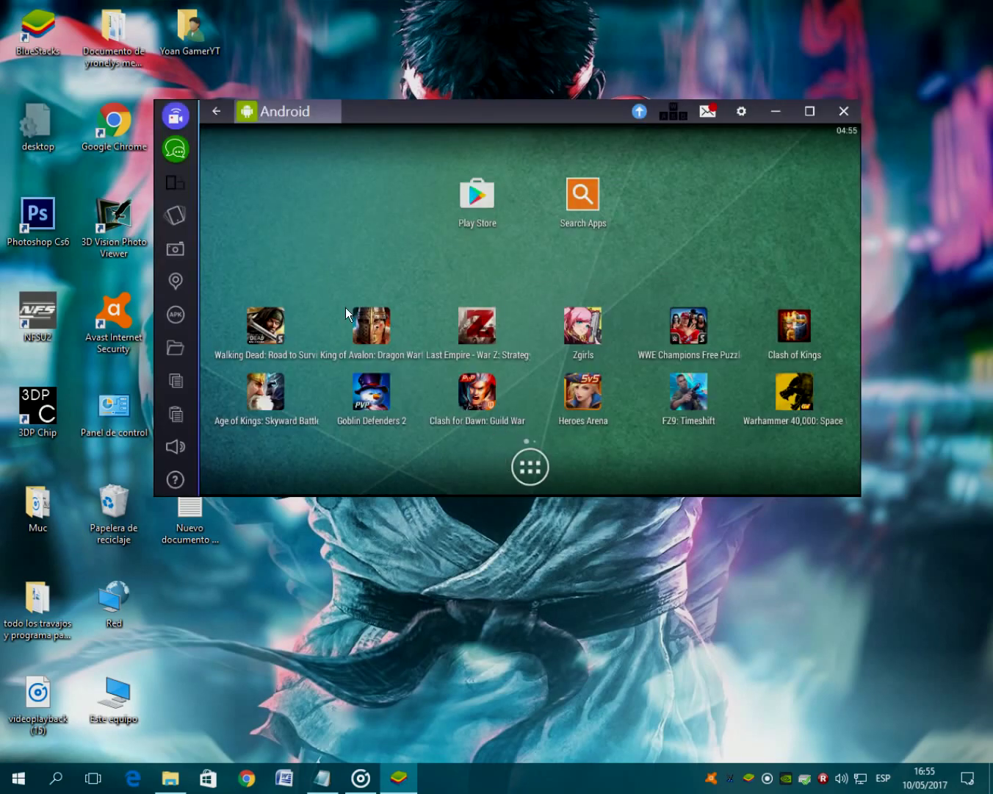
{"action": "left_click_drag", "start_coordinate": [345, 307], "coordinate": [537, 329]}
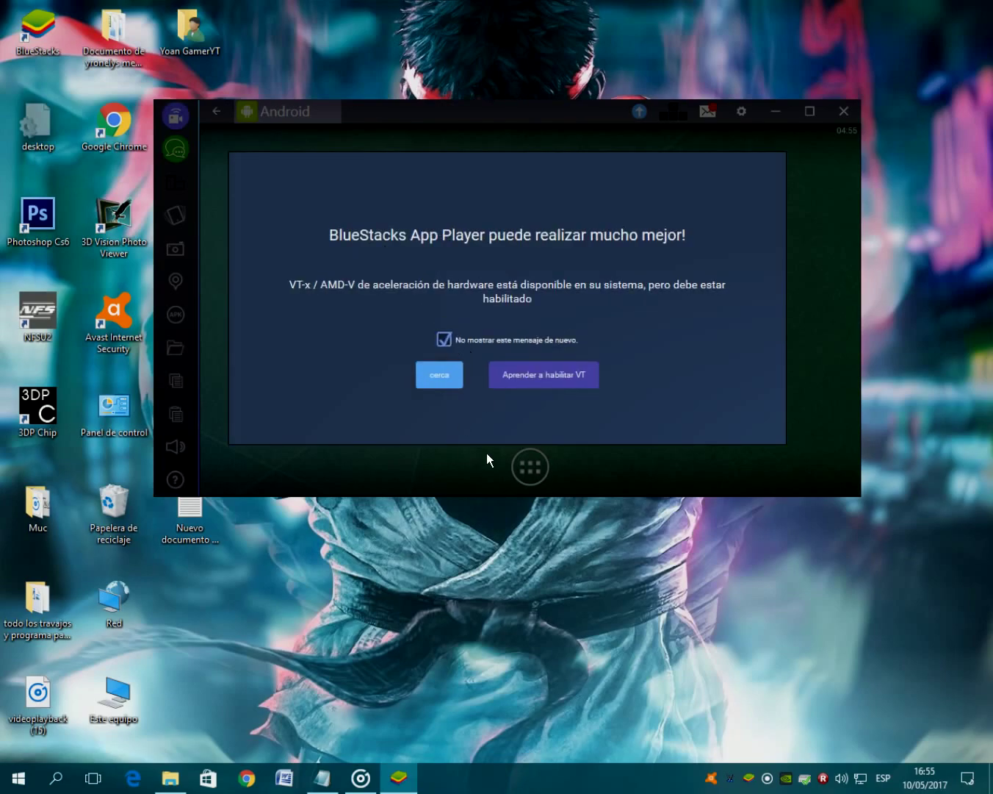
{"action": "left_click", "coordinate": [445, 378]}
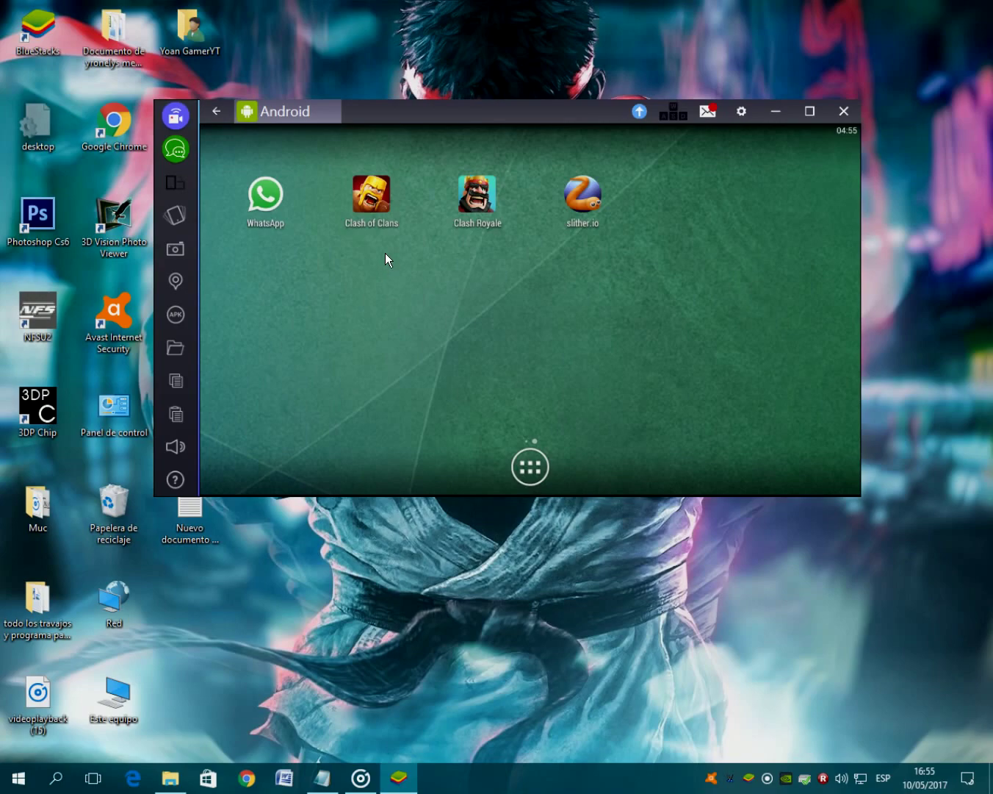
{"action": "left_click_drag", "start_coordinate": [288, 237], "coordinate": [481, 239]}
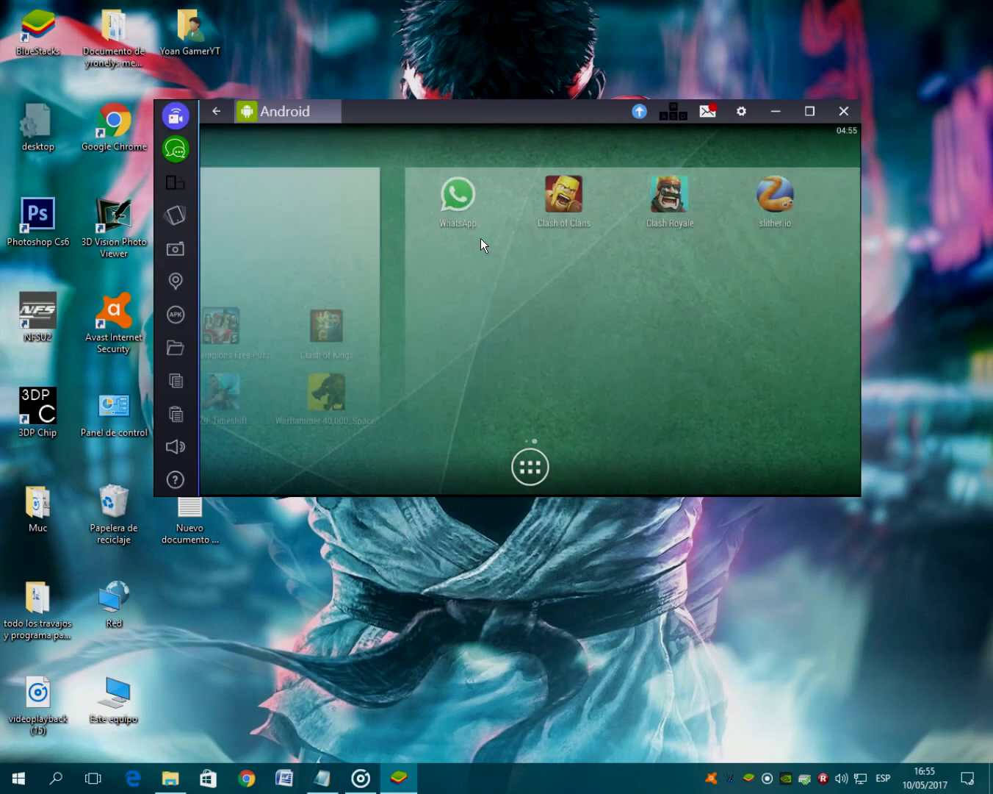
{"action": "left_click_drag", "start_coordinate": [456, 311], "coordinate": [296, 223]}
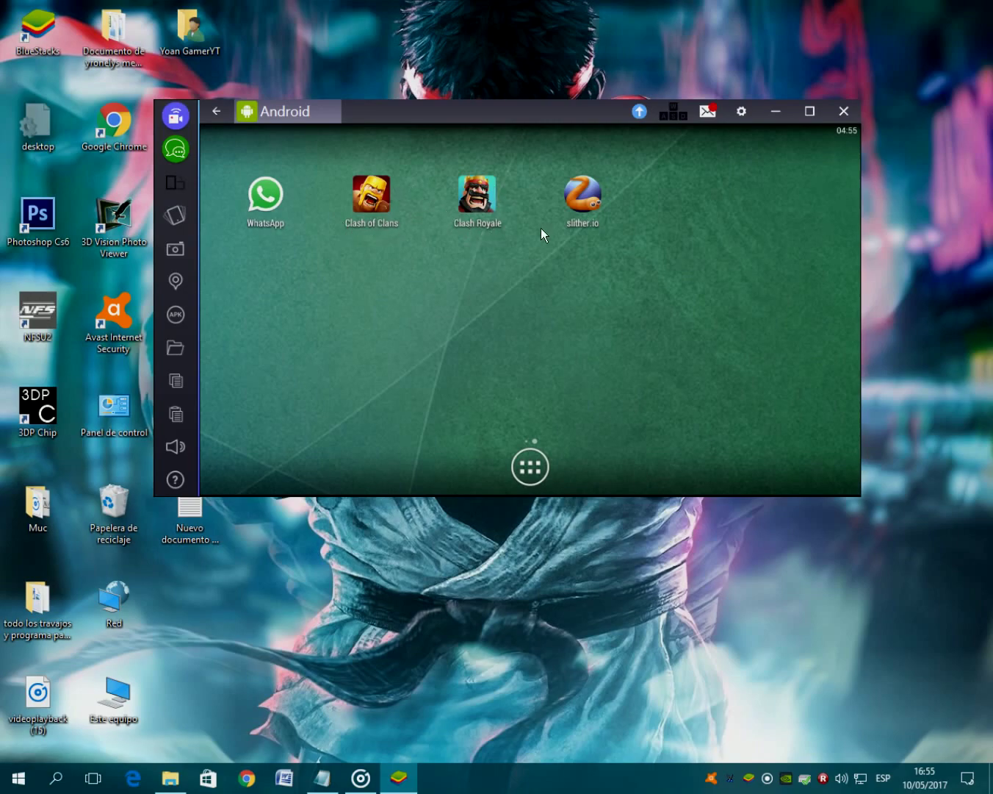
Step: Launch Clash of Clans from the Android home screen and maximize the BlueStacks window
{"action": "left_click", "coordinate": [372, 193]}
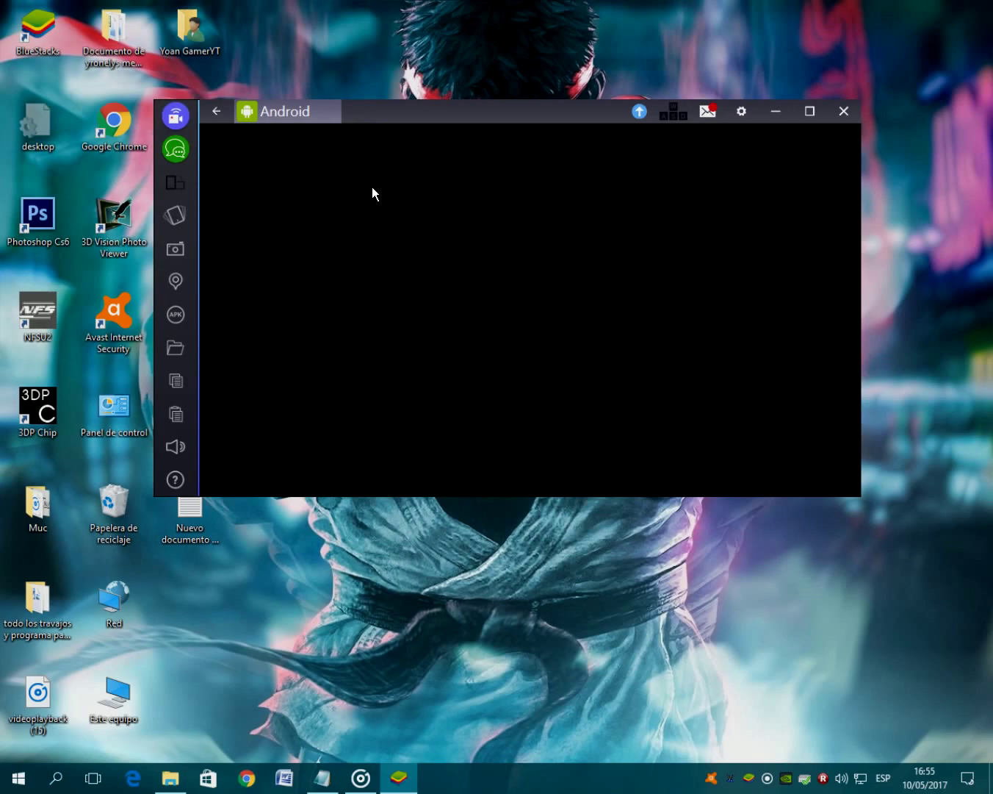
{"action": "left_click", "coordinate": [808, 112]}
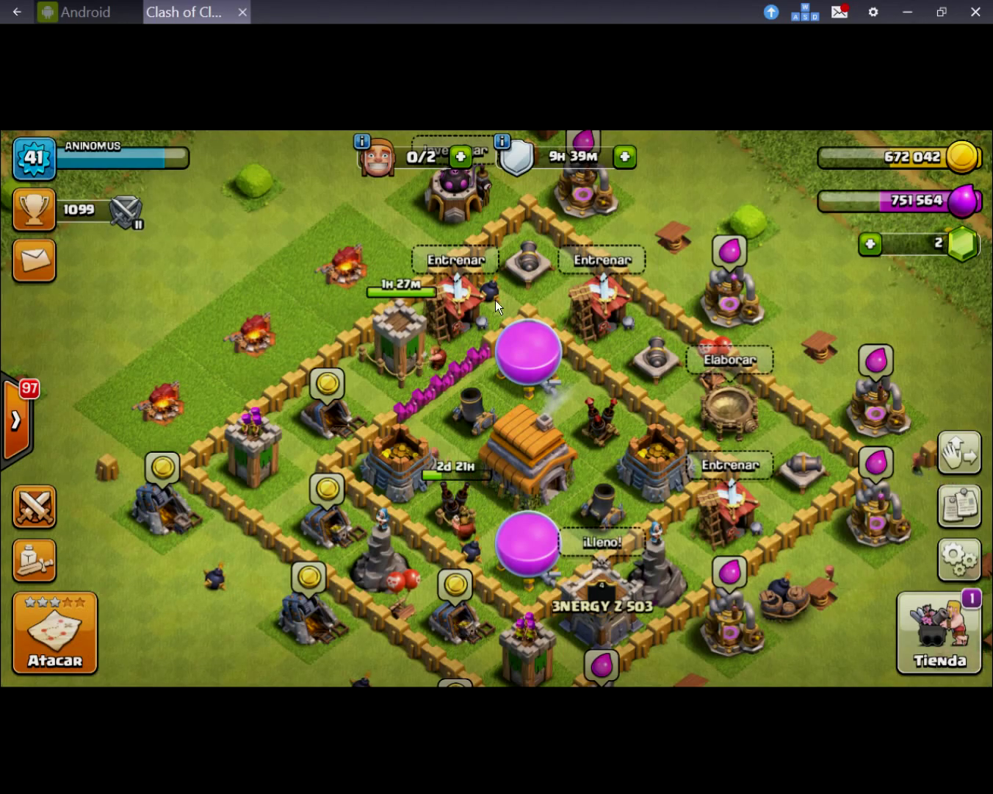
Step: Collect the elixir from the elixir collectors around the Clash of Clans village
{"action": "left_click_drag", "start_coordinate": [495, 299], "coordinate": [474, 410]}
{"action": "left_click", "coordinate": [525, 324]}
{"action": "left_click", "coordinate": [671, 391]}
{"action": "left_click_drag", "start_coordinate": [642, 476], "coordinate": [635, 227]}
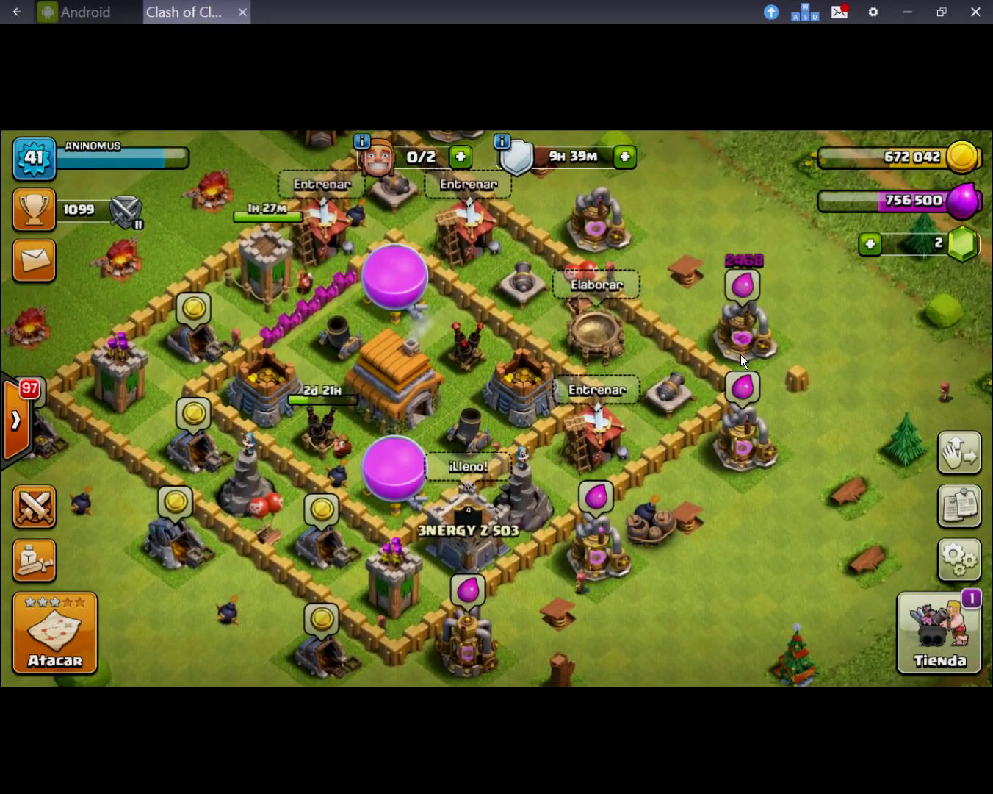
{"action": "left_click", "coordinate": [741, 334]}
{"action": "left_click", "coordinate": [744, 427]}
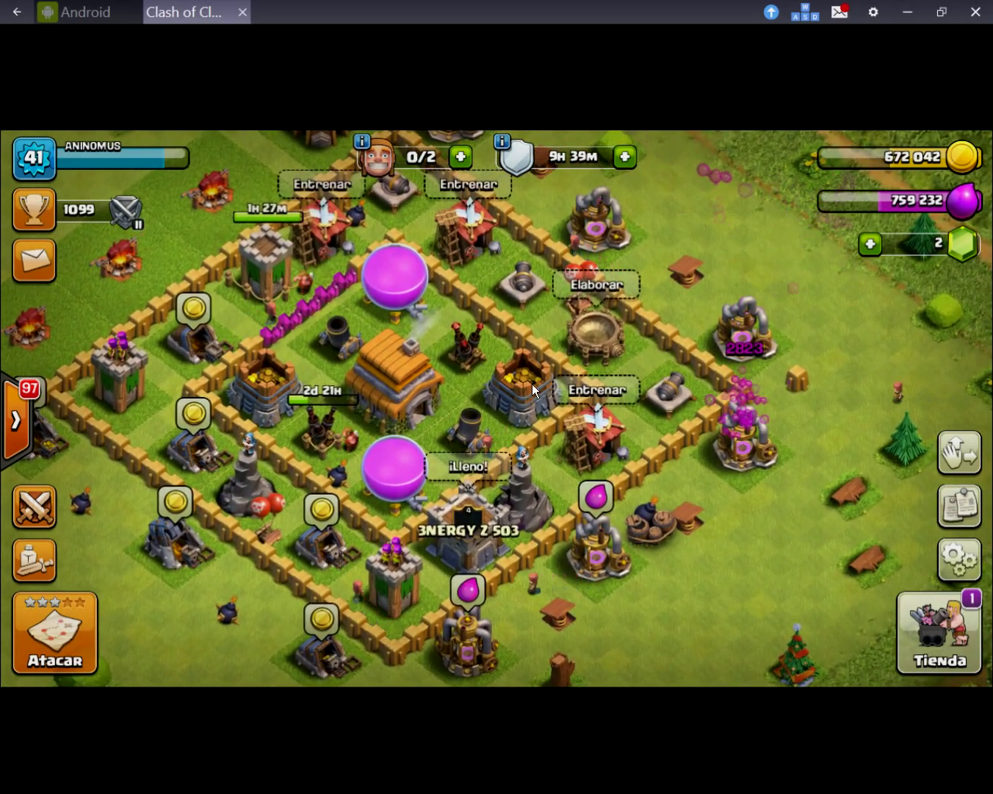
{"action": "left_click_drag", "start_coordinate": [532, 401], "coordinate": [524, 270]}
{"action": "left_click", "coordinate": [581, 309]}
{"action": "left_click", "coordinate": [467, 384]}
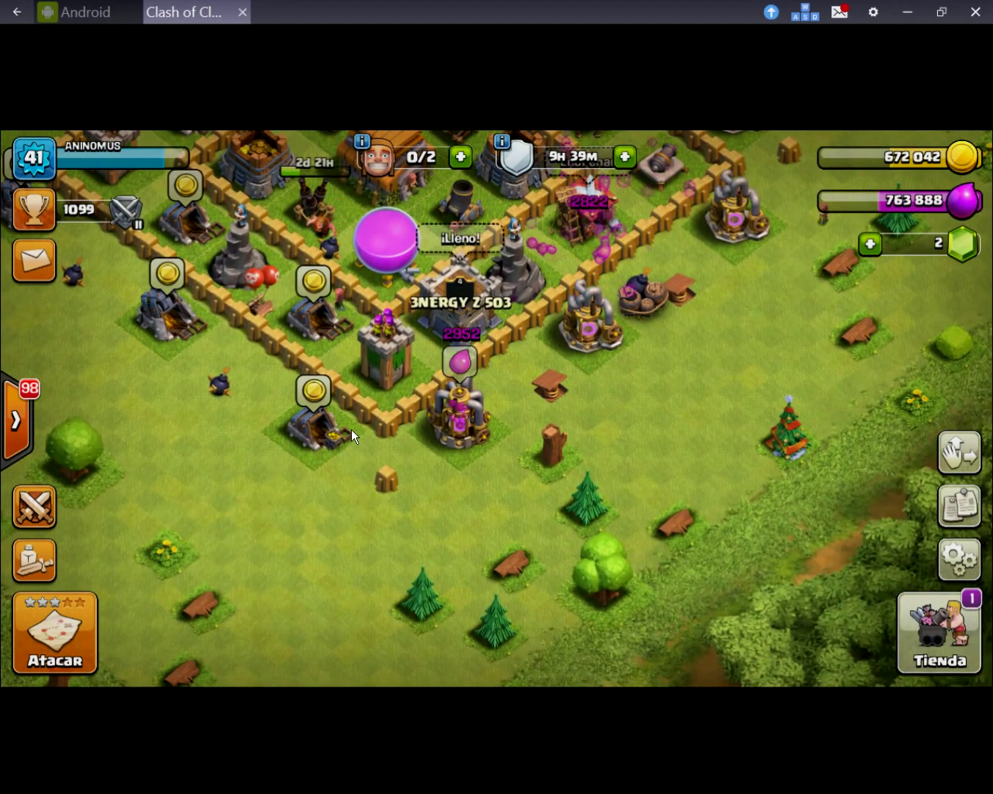
Step: Collect the gold from the gold mines around the village
{"action": "left_click", "coordinate": [321, 417]}
{"action": "left_click", "coordinate": [317, 316]}
{"action": "left_click", "coordinate": [174, 293]}
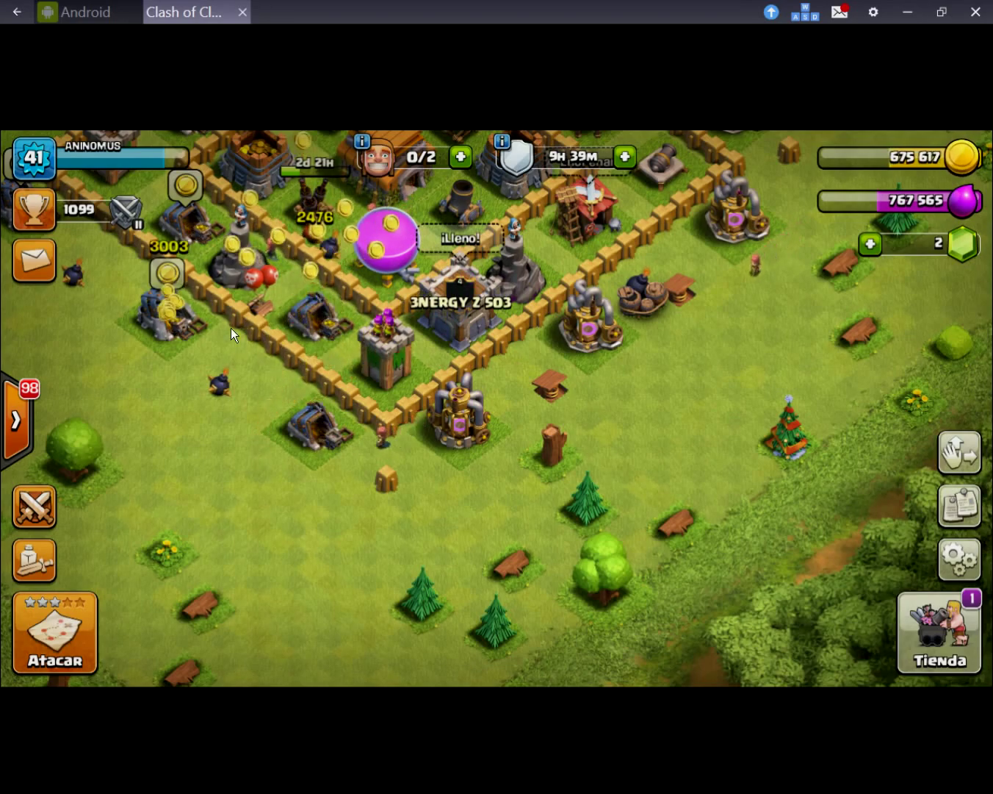
{"action": "left_click_drag", "start_coordinate": [218, 313], "coordinate": [293, 447]}
{"action": "left_click", "coordinate": [290, 283]}
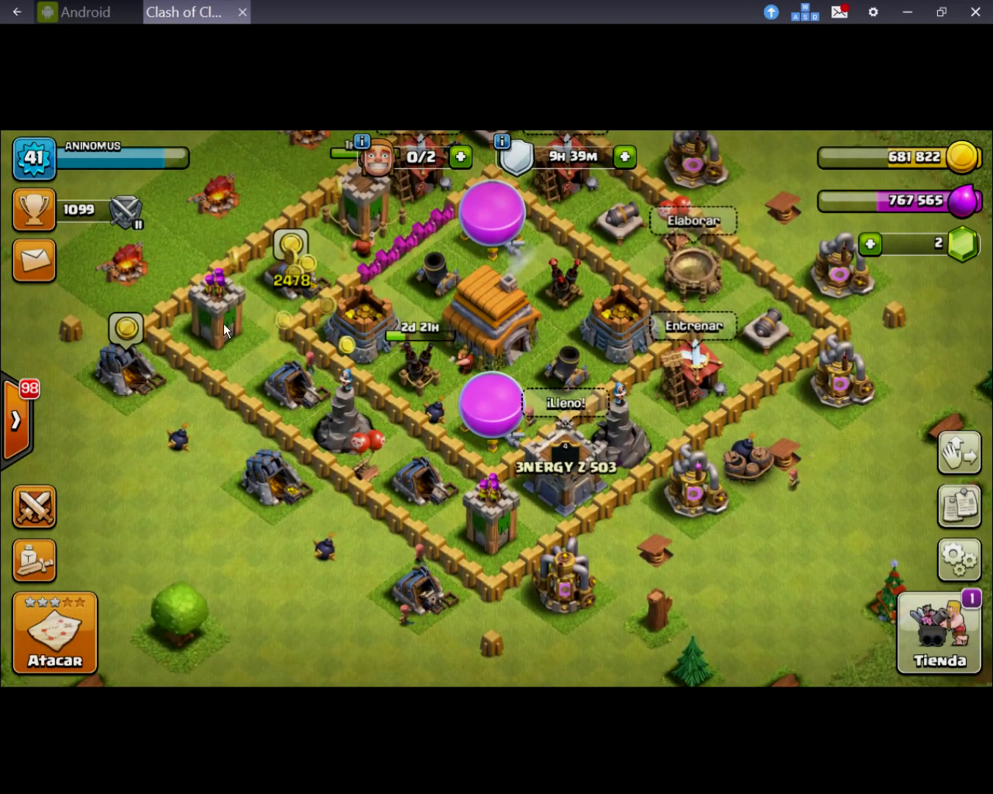
{"action": "left_click", "coordinate": [125, 328]}
{"action": "left_click", "coordinate": [290, 254]}
Step: Open the clan chat, look through the member list of clan 3NERGY Z 503 and close the clan window
{"action": "left_click", "coordinate": [16, 419]}
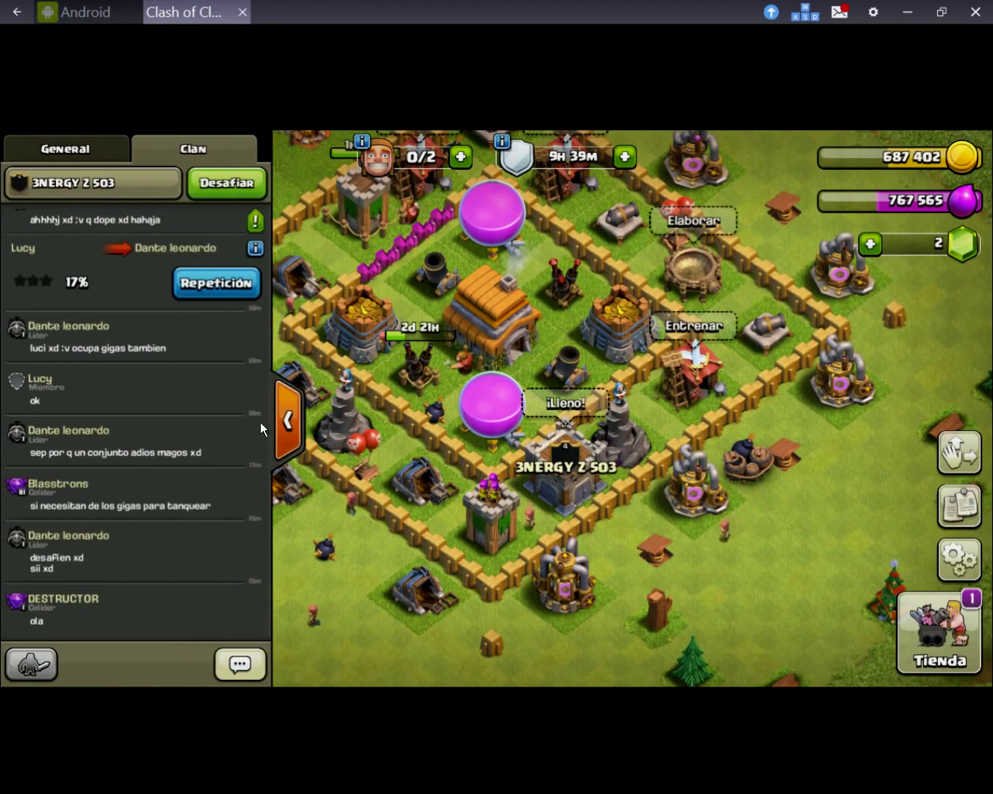
{"action": "left_click", "coordinate": [46, 180]}
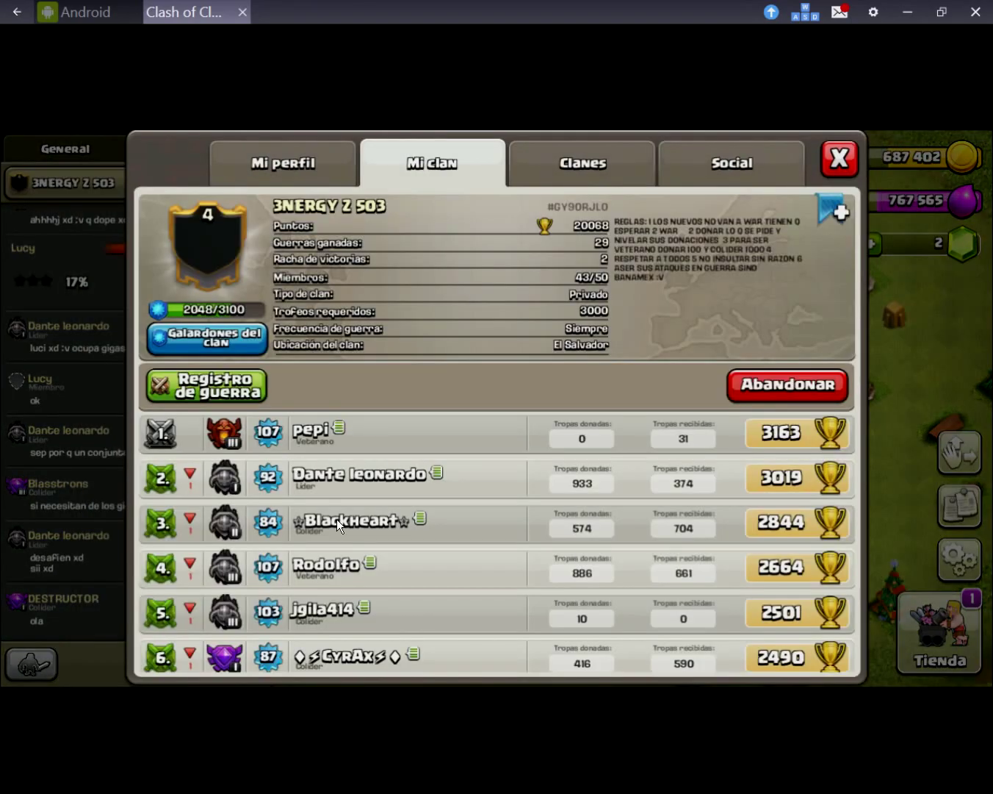
{"action": "scroll", "coordinate": [336, 519], "scroll_direction": "down", "scroll_amount": 10}
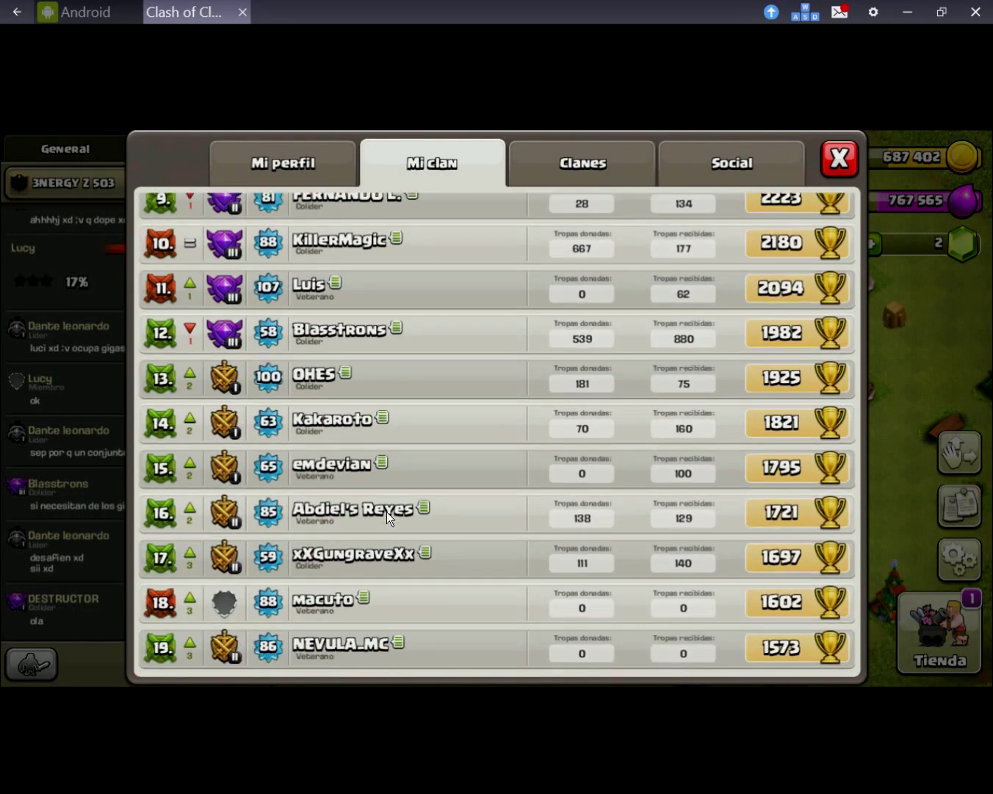
{"action": "scroll", "coordinate": [386, 512], "scroll_direction": "down", "scroll_amount": 3}
{"action": "left_click", "coordinate": [820, 162]}
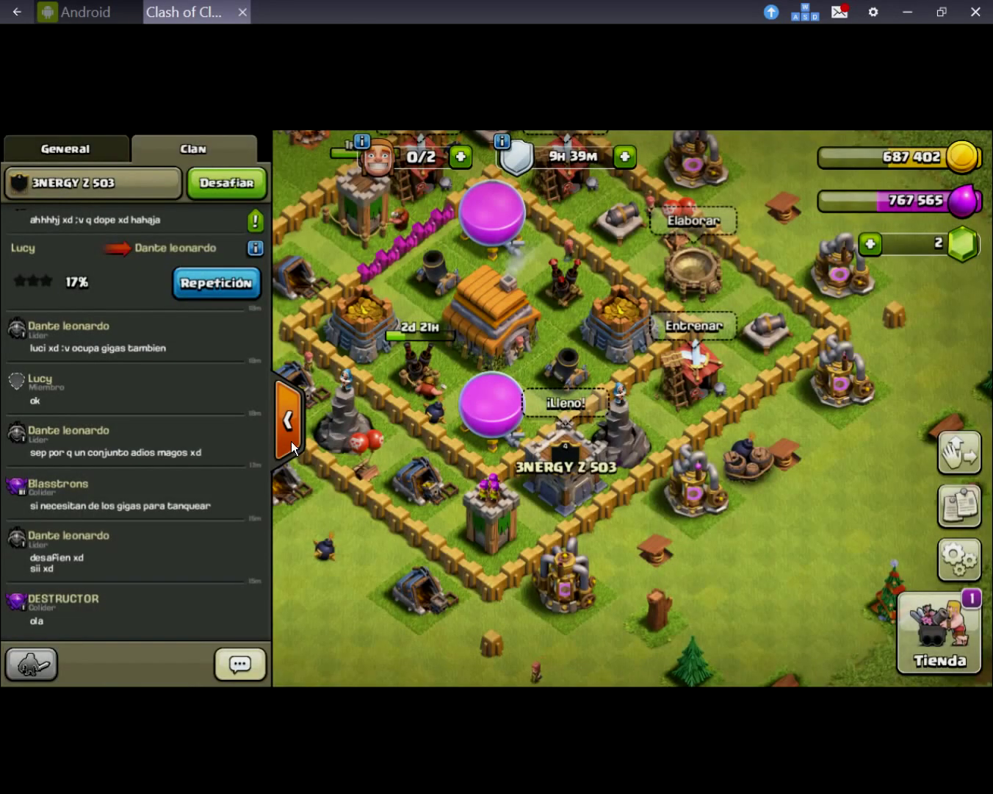